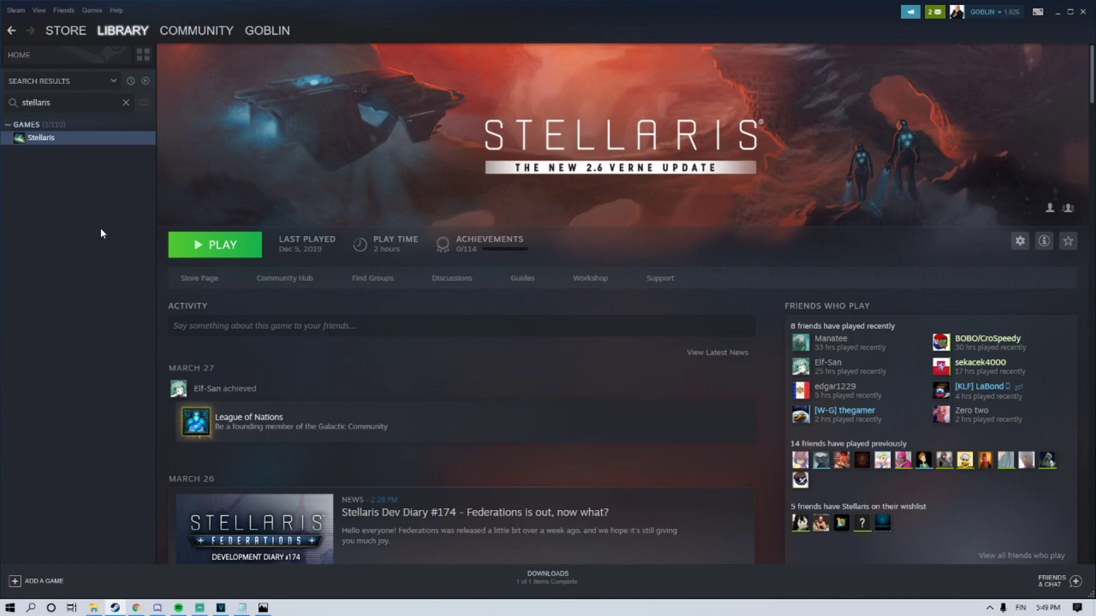
# Open the Stellaris Properties window from its library context menu
pyautogui.rightClick(82, 138)
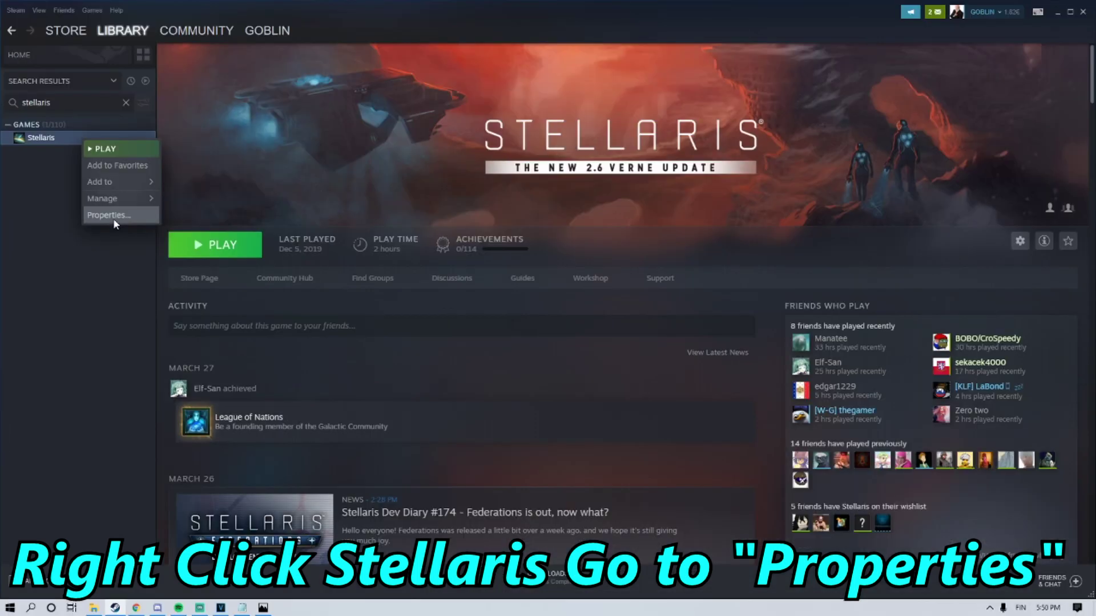
pyautogui.click(113, 219)
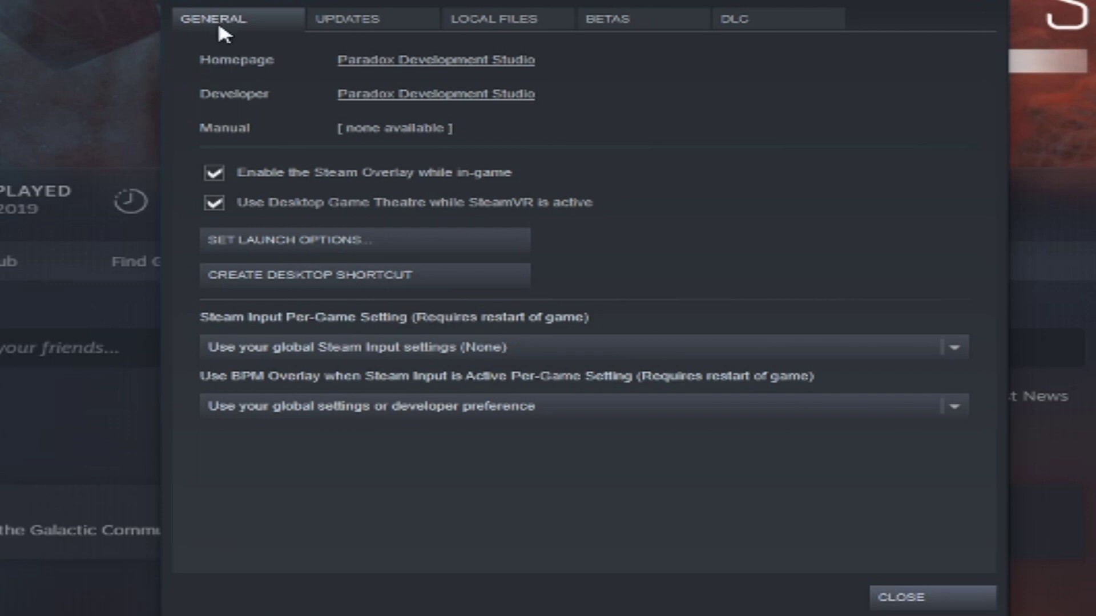
pyautogui.click(632, 25)
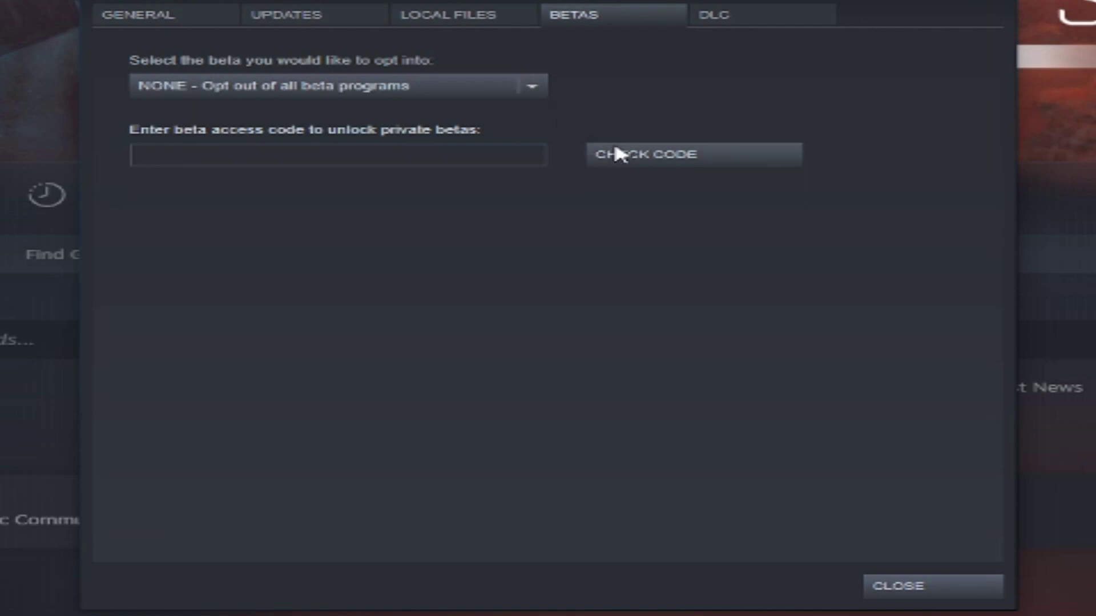
# Select the beta access code field and bring up its paste menu
pyautogui.click(139, 154)
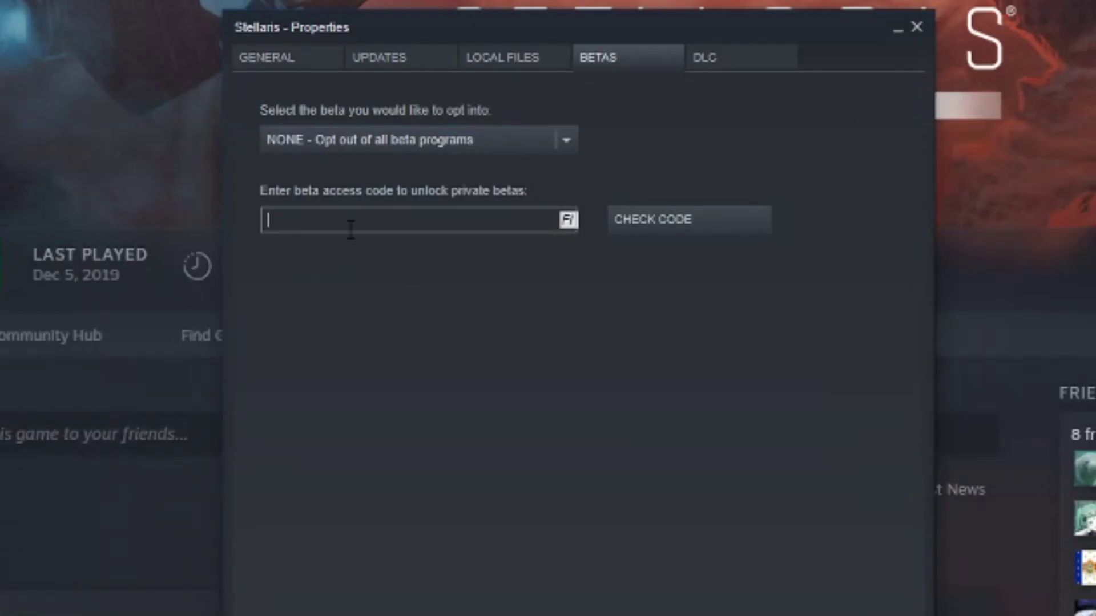
pyautogui.rightClick(350, 230)
# Paste the private beta access code so beta 2.0.5 becomes available
pyautogui.click(381, 290)
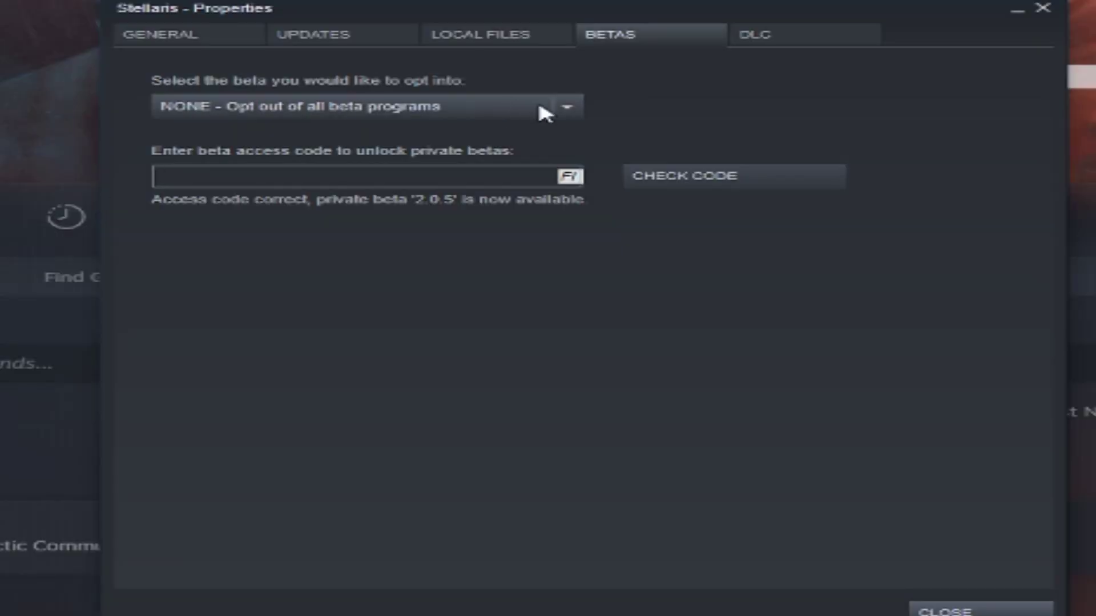
pyautogui.click(567, 106)
pyautogui.scroll(-1, 505, 257)
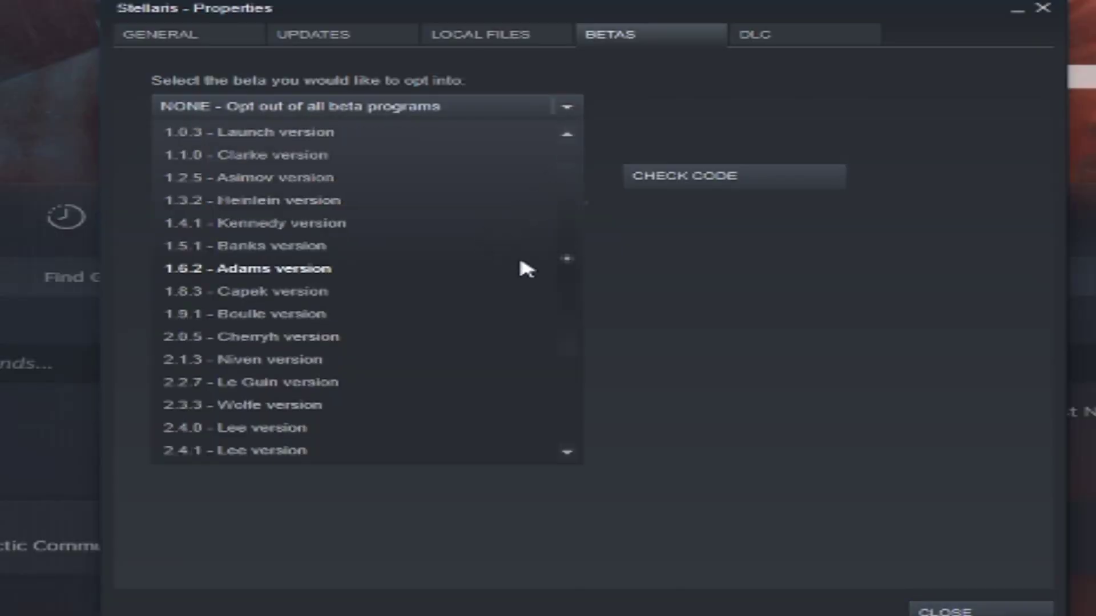
pyautogui.scroll(-2, 520, 262)
pyautogui.scroll(1, 518, 264)
pyautogui.scroll(2, 522, 272)
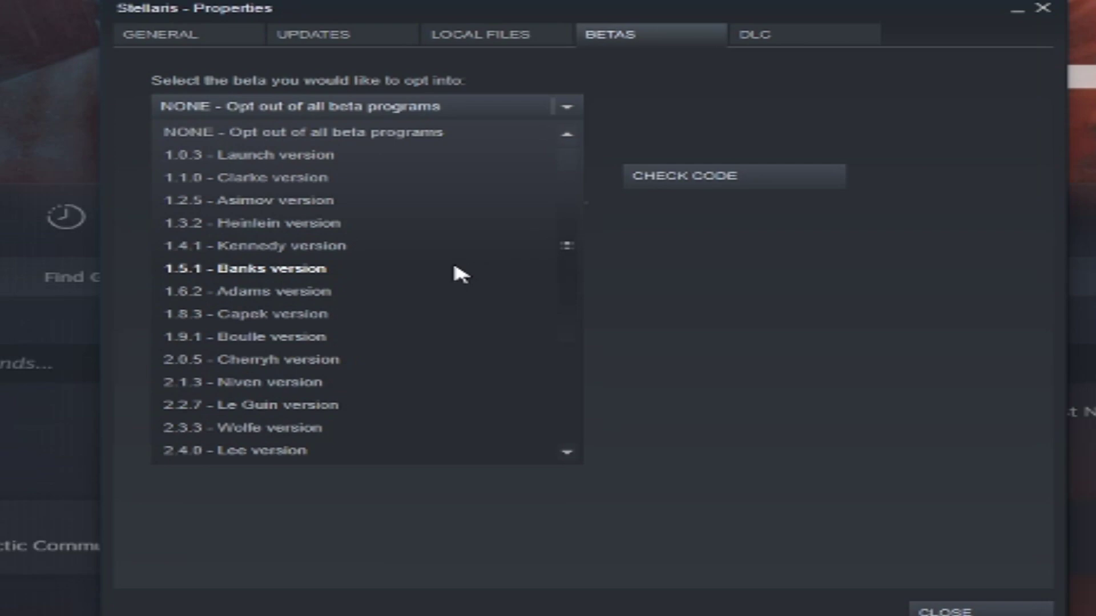
# Choose '1.6.2 - Adams version' from the Stellaris beta list
pyautogui.click(407, 291)
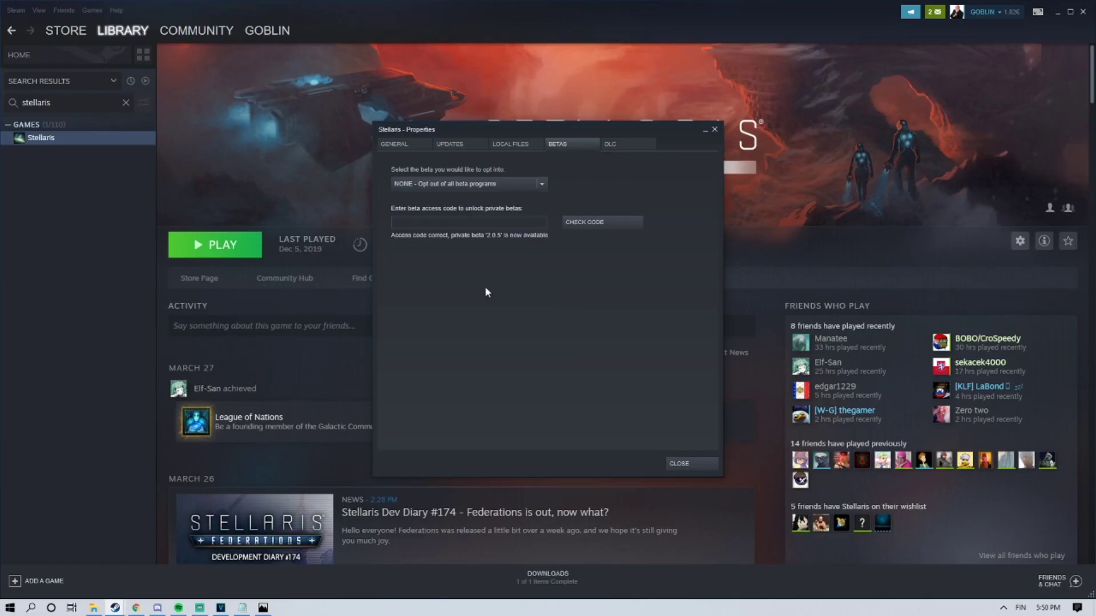
# Close Stellaris Properties so the library shows the 1.6.2 update queued
pyautogui.click(702, 465)
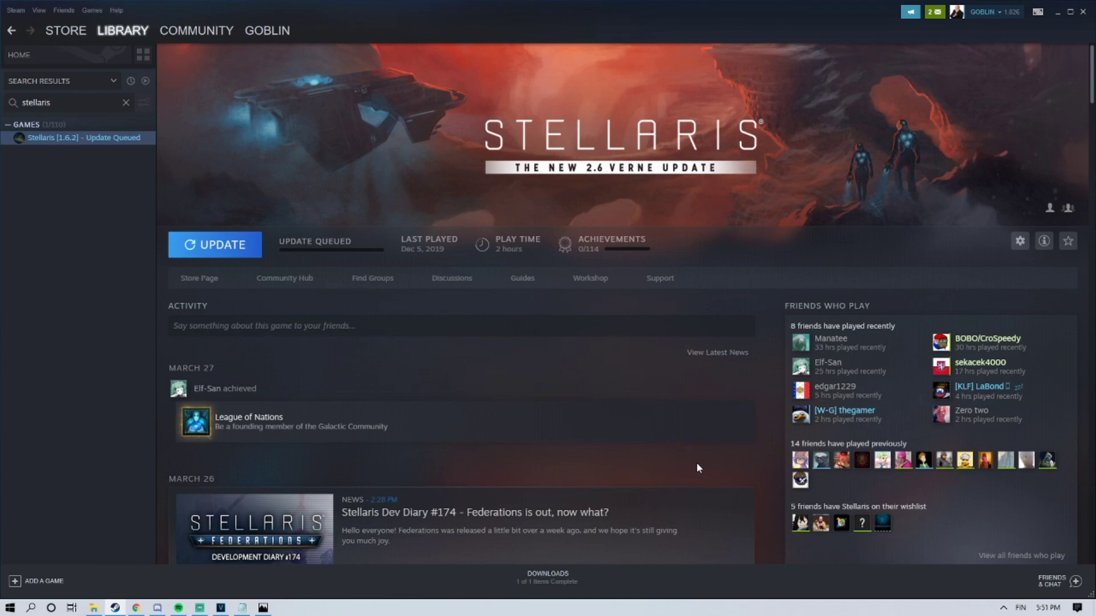